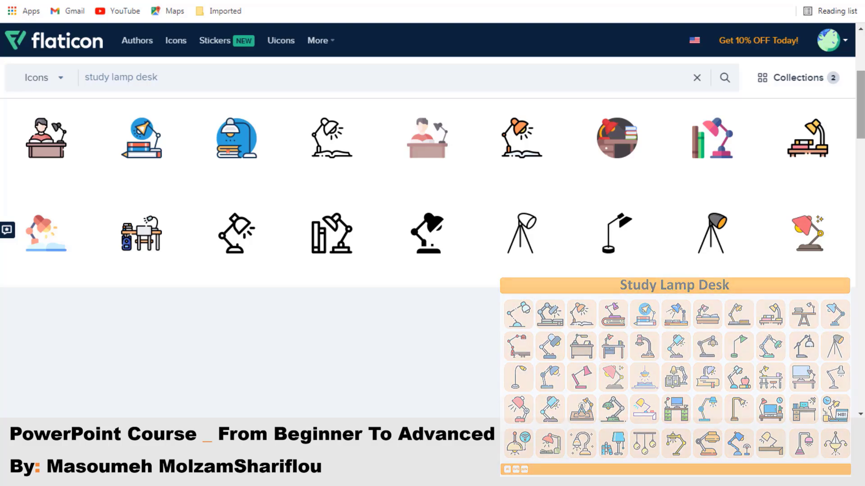
- Download the pink Book Lamp icon as an SVG with the free, attributed licence and dismiss the attribution notice
{"action": "left_click", "coordinate": [809, 236]}
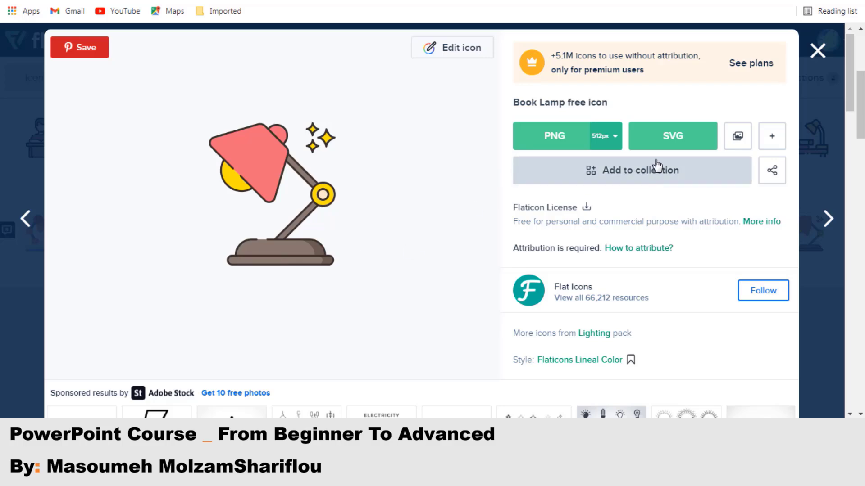
{"action": "left_click", "coordinate": [671, 139]}
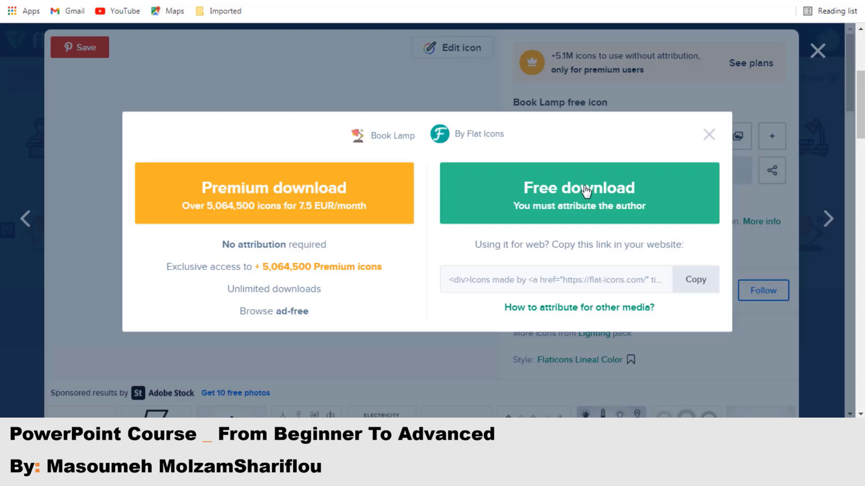
{"action": "left_click", "coordinate": [570, 200]}
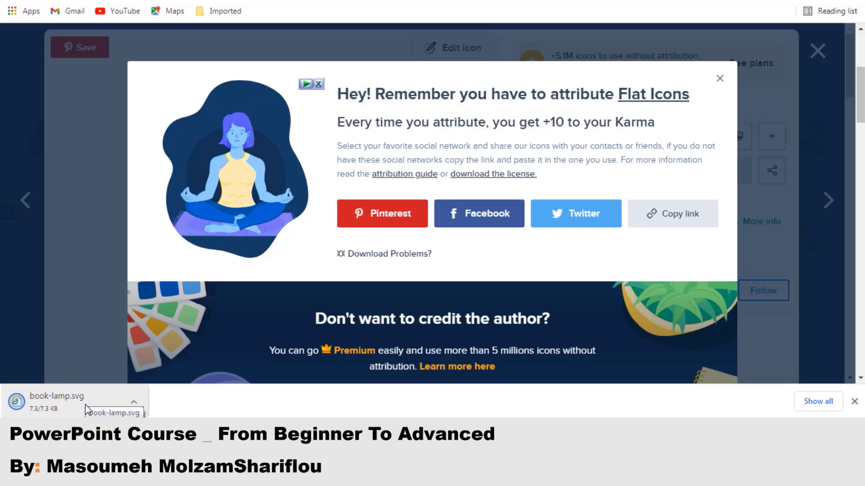
{"action": "left_click", "coordinate": [721, 82]}
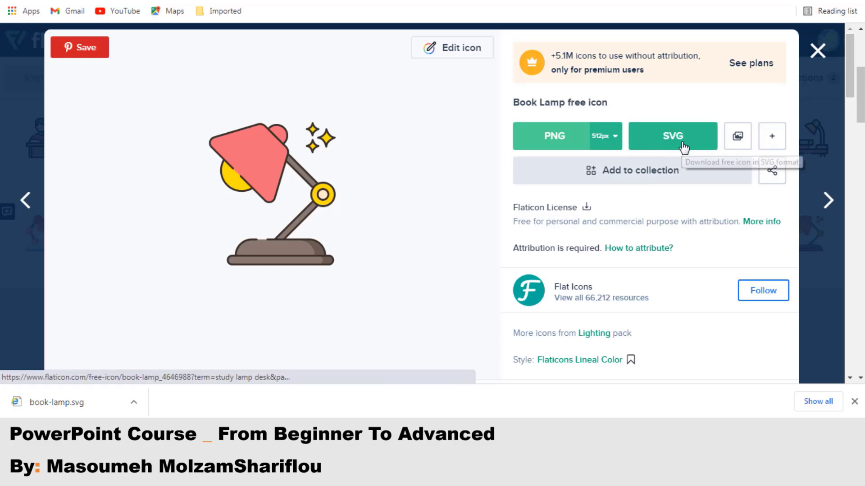
- Bring the book-lamp SVG from the Downloads folder onto the PowerPoint slide and place it on the slide's right half
{"action": "mouse_move", "coordinate": [72, 476]}
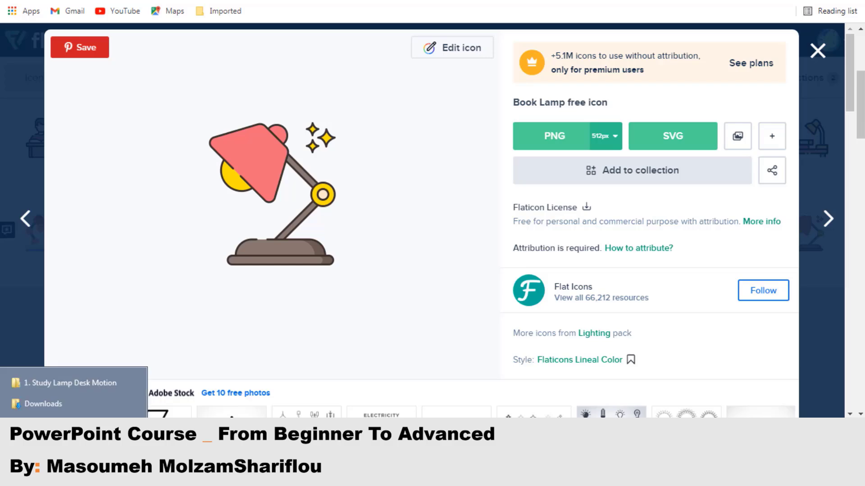
{"action": "left_click", "coordinate": [63, 411]}
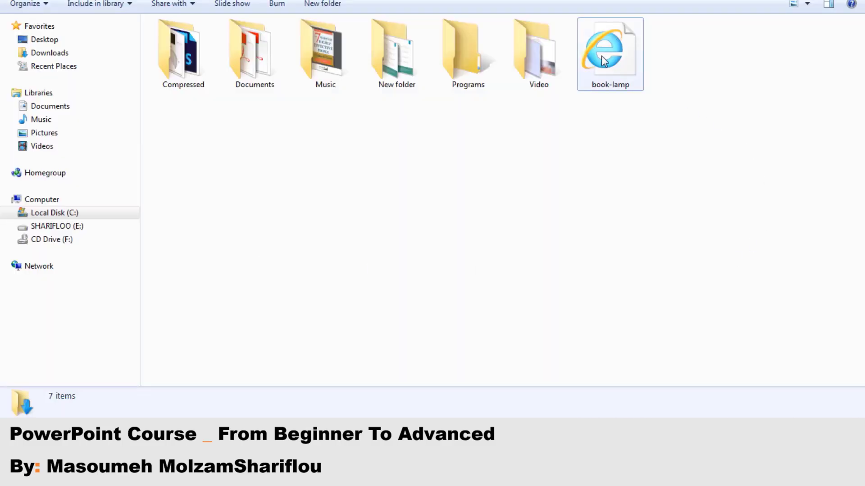
{"action": "left_click", "coordinate": [603, 61]}
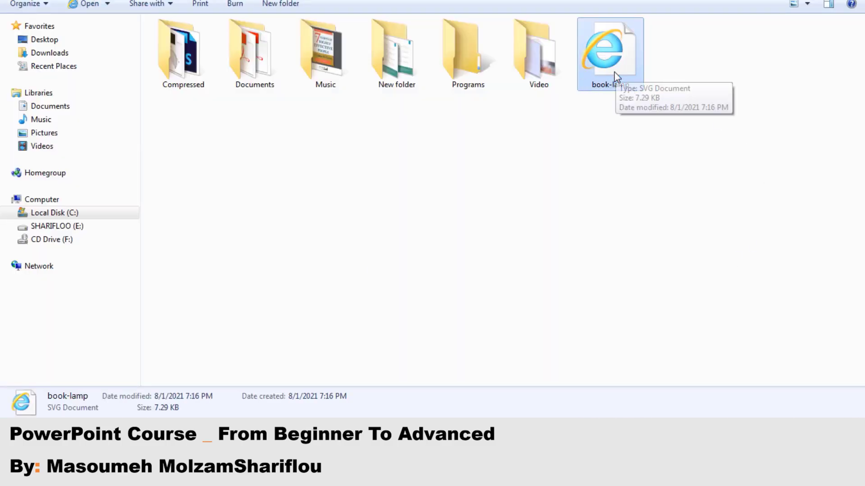
{"action": "left_click_drag", "start_coordinate": [611, 66], "coordinate": [373, 216]}
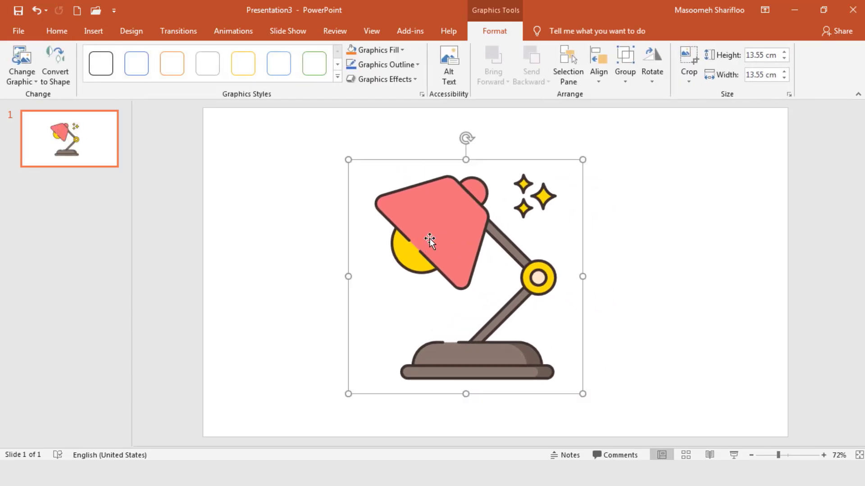
{"action": "left_click_drag", "start_coordinate": [446, 239], "coordinate": [600, 249]}
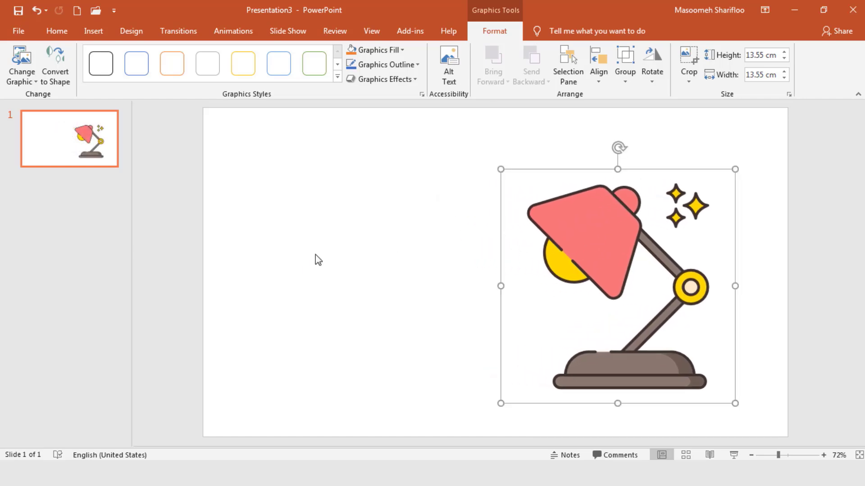
- Insert book-lamp from the Downloads folder as a second picture, place it beside the first lamp, and delete this copy
{"action": "left_click", "coordinate": [91, 32]}
{"action": "left_click", "coordinate": [94, 67]}
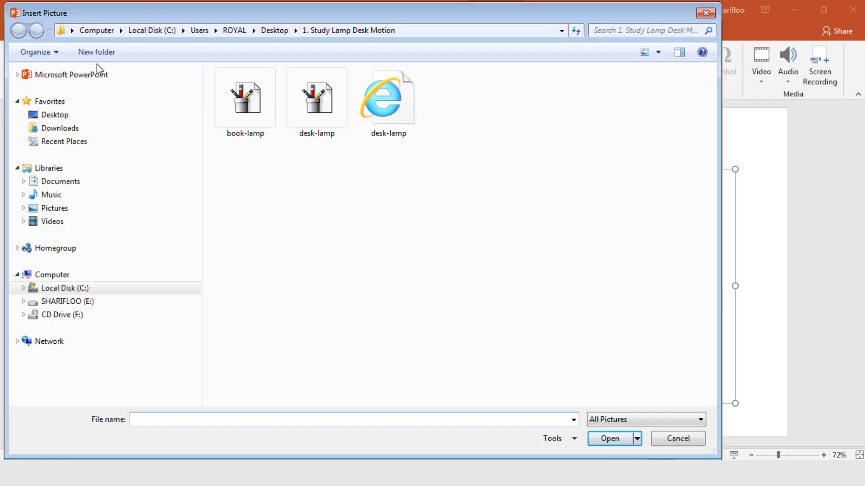
{"action": "left_click", "coordinate": [63, 128]}
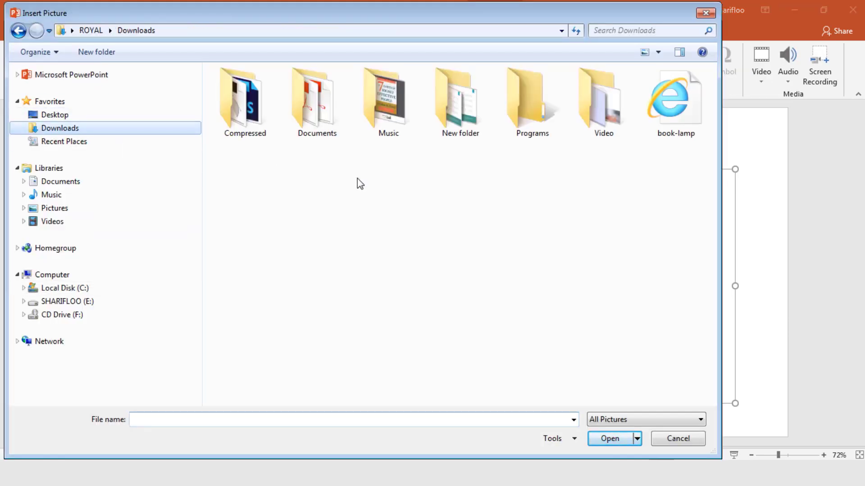
{"action": "left_click", "coordinate": [683, 131]}
{"action": "left_click", "coordinate": [608, 437]}
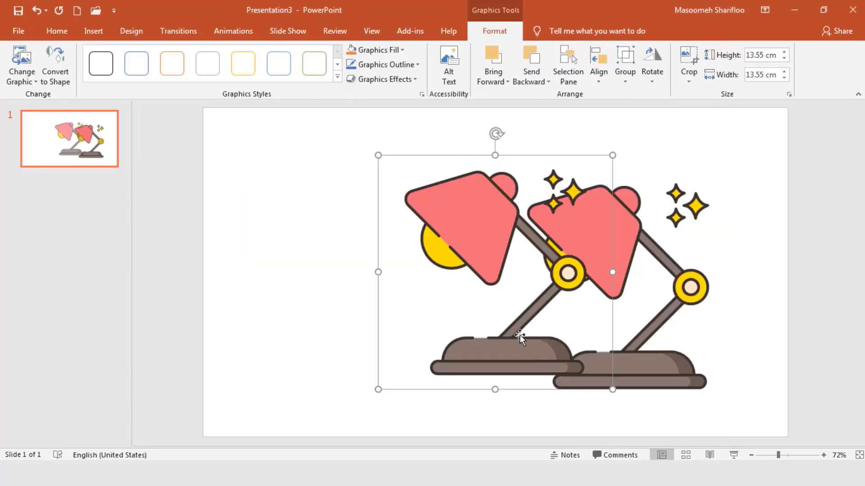
{"action": "left_click_drag", "start_coordinate": [517, 333], "coordinate": [328, 253]}
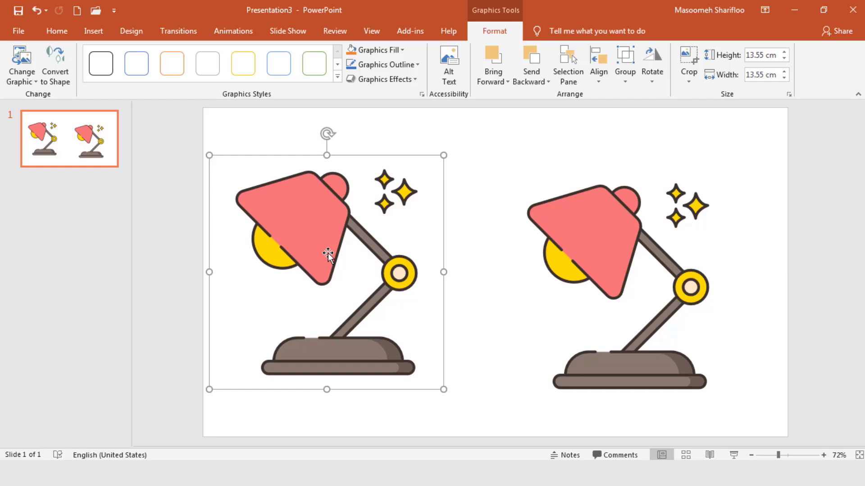
{"action": "key", "text": "Delete"}
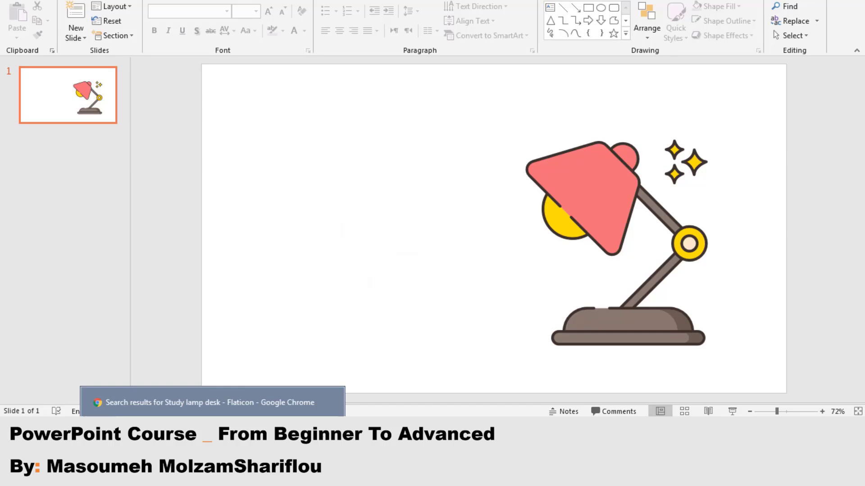
- Switch to Flaticon in Chrome, download the Book Lamp icon as a free EPS file, and open book-lamp.eps in Illustrator
{"action": "left_click", "coordinate": [212, 474]}
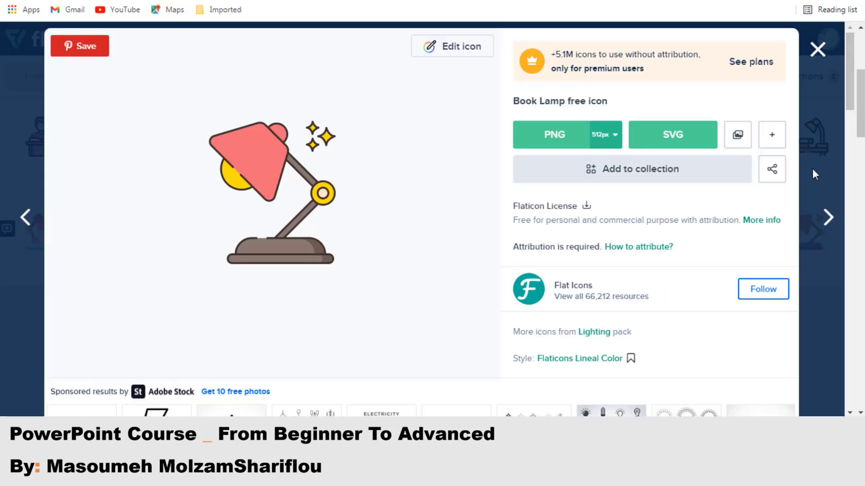
{"action": "left_click", "coordinate": [774, 136]}
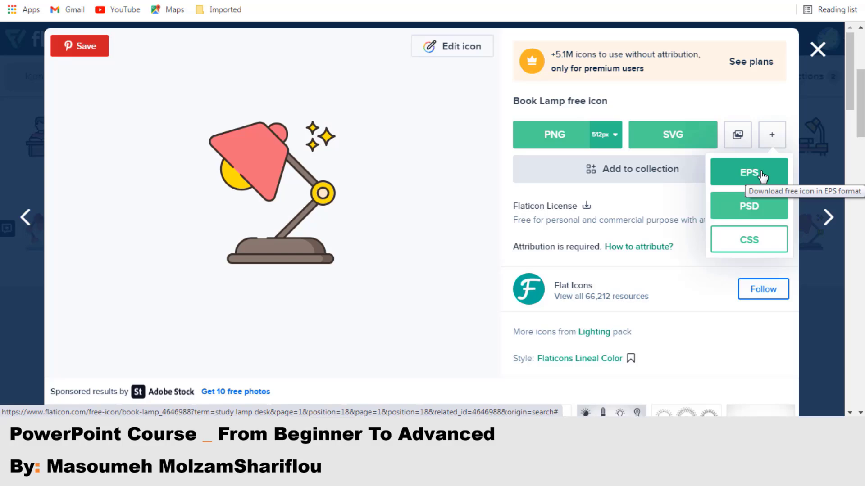
{"action": "left_click", "coordinate": [761, 175]}
{"action": "left_click", "coordinate": [638, 195]}
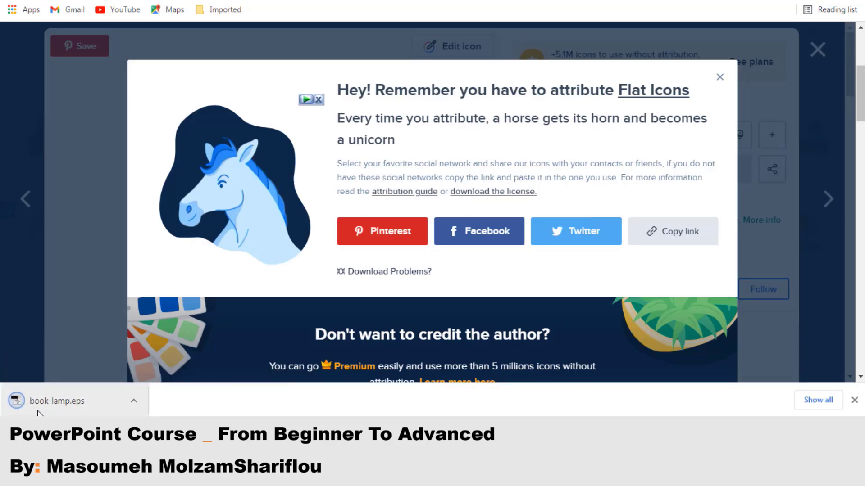
{"action": "left_click", "coordinate": [56, 401]}
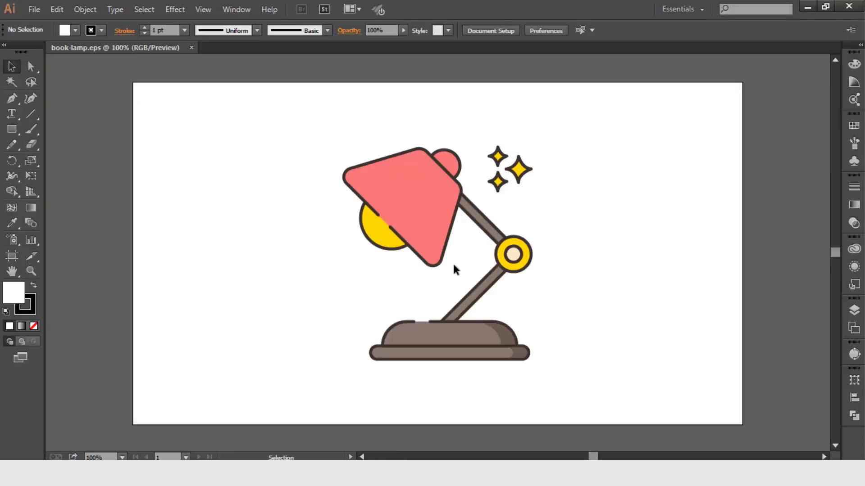
{"action": "left_click", "coordinate": [429, 208]}
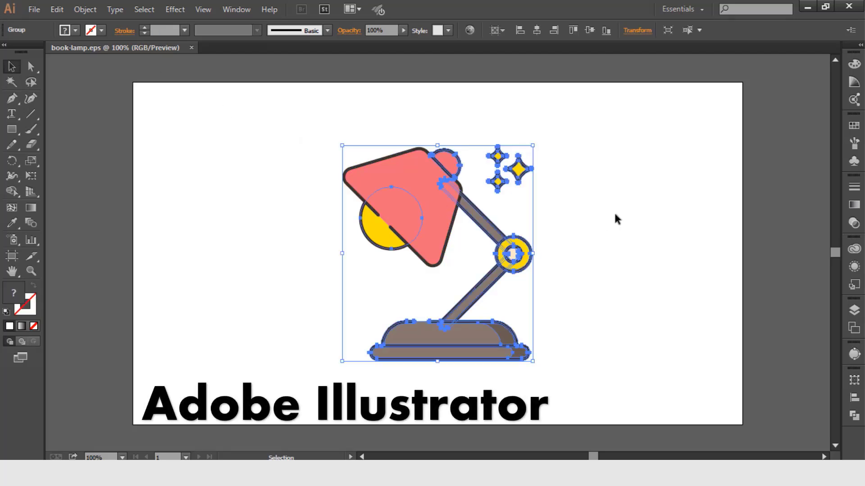
{"action": "left_click", "coordinate": [617, 220]}
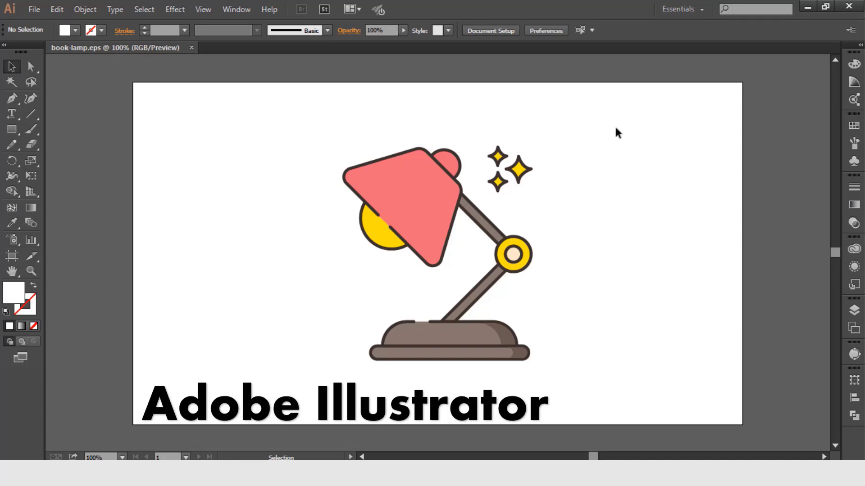
{"action": "left_click_drag", "start_coordinate": [622, 121], "coordinate": [311, 393]}
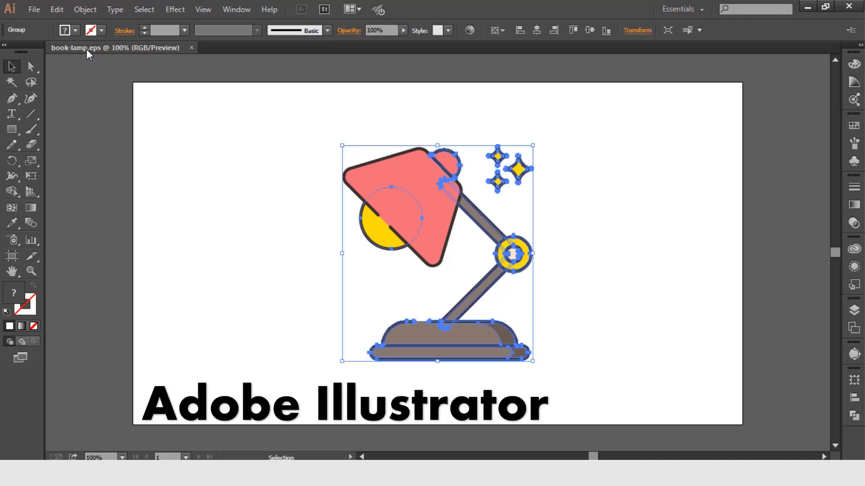
{"action": "left_click", "coordinate": [195, 229]}
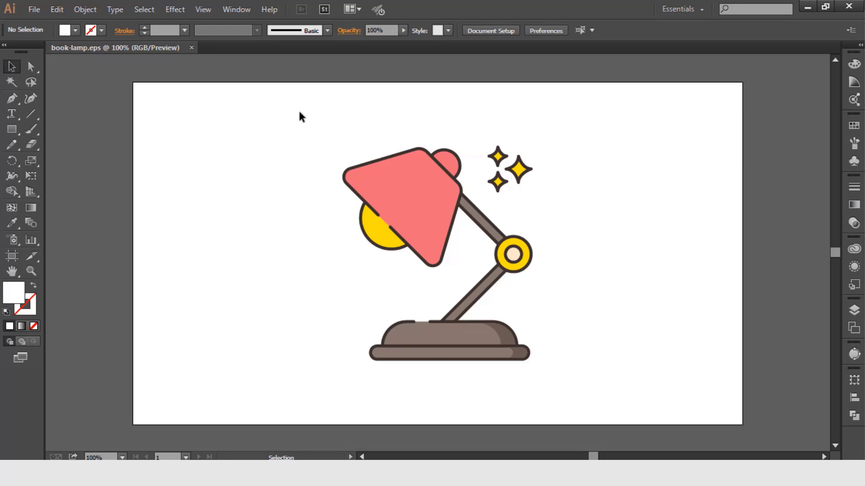
{"action": "left_click_drag", "start_coordinate": [300, 113], "coordinate": [573, 398]}
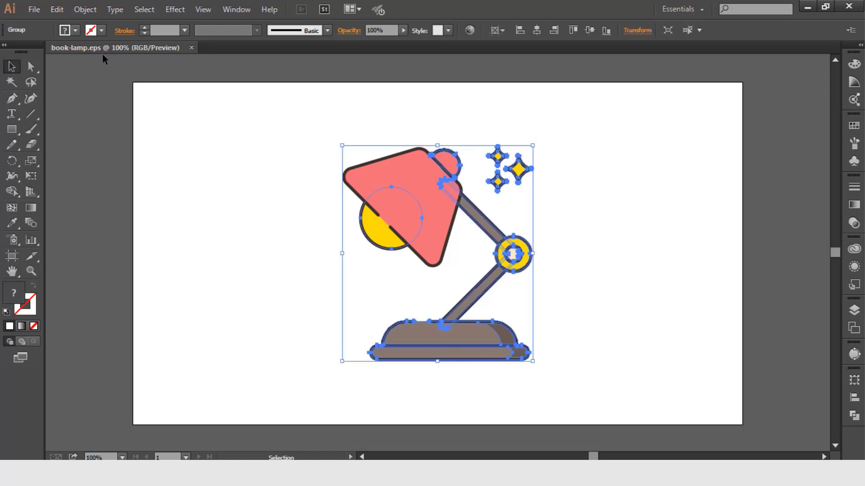
{"action": "left_click", "coordinate": [236, 195]}
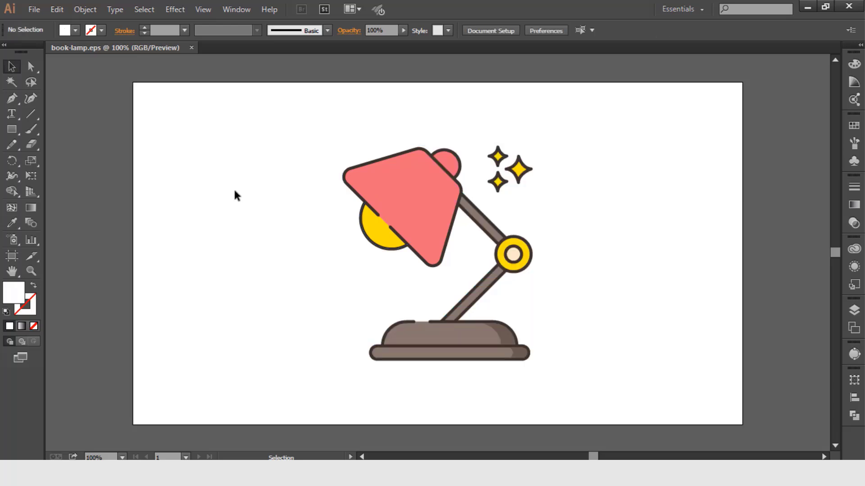
- Scale up the whole lamp group until it nearly fills the artboard's height, and deselect it
{"action": "left_click", "coordinate": [385, 242]}
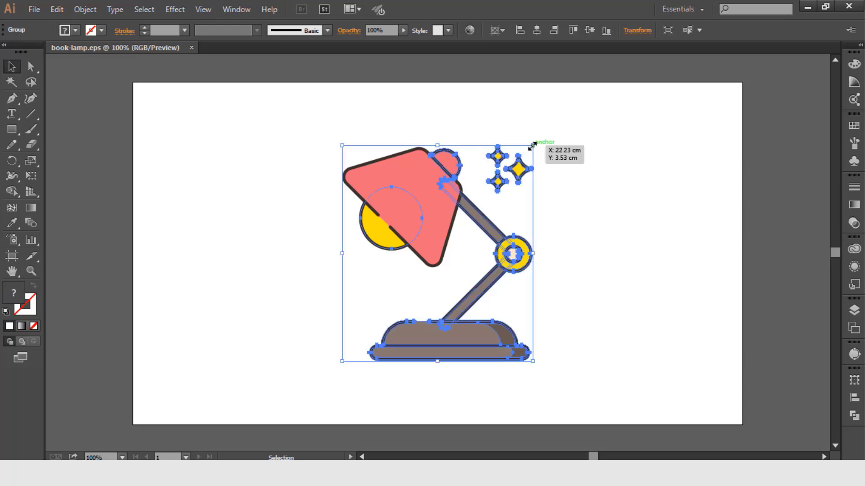
{"action": "left_click_drag", "start_coordinate": [533, 145], "coordinate": [578, 94]}
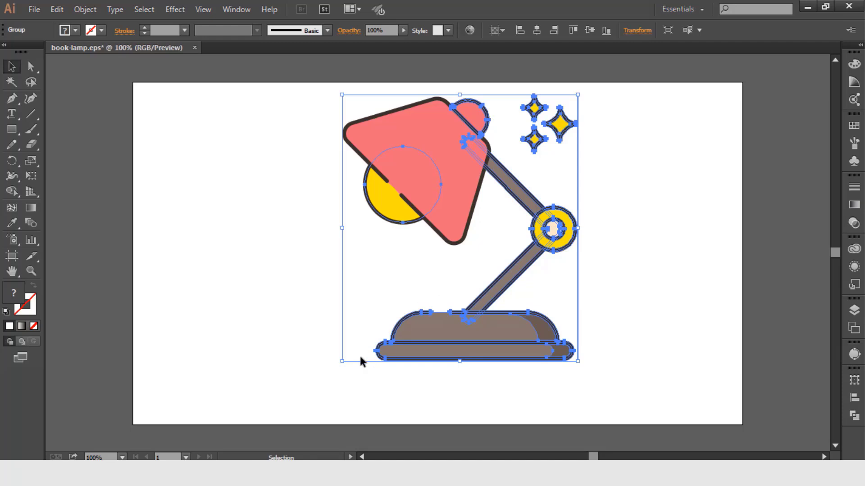
{"action": "left_click_drag", "start_coordinate": [341, 362], "coordinate": [304, 404]}
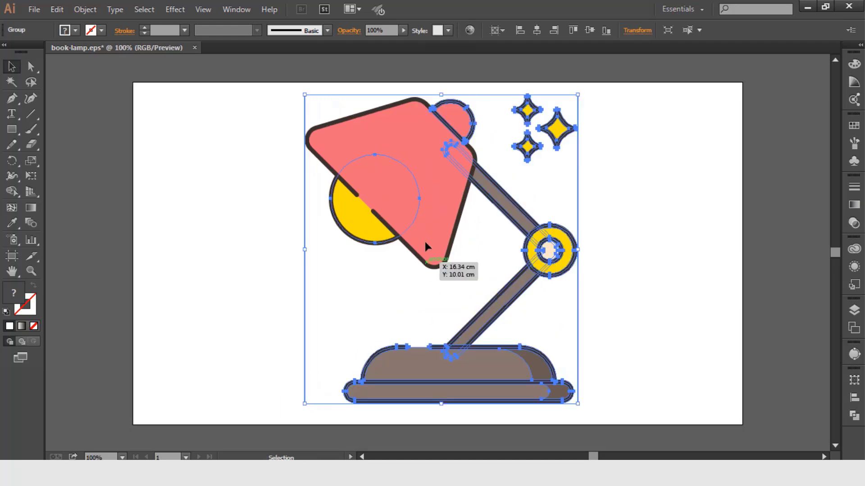
{"action": "left_click", "coordinate": [256, 285]}
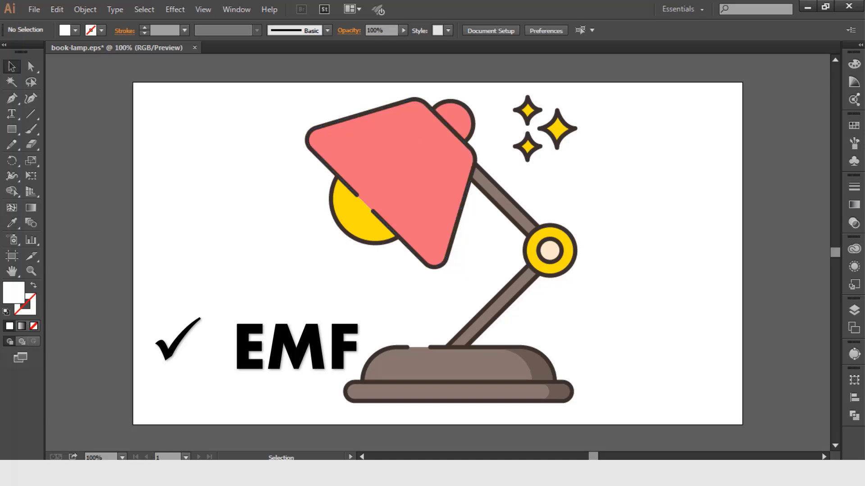
- Export the lamp artwork to the Downloads folder as book-lamp in Enhanced Metafile (*.EMF) format
{"action": "left_click", "coordinate": [42, 12]}
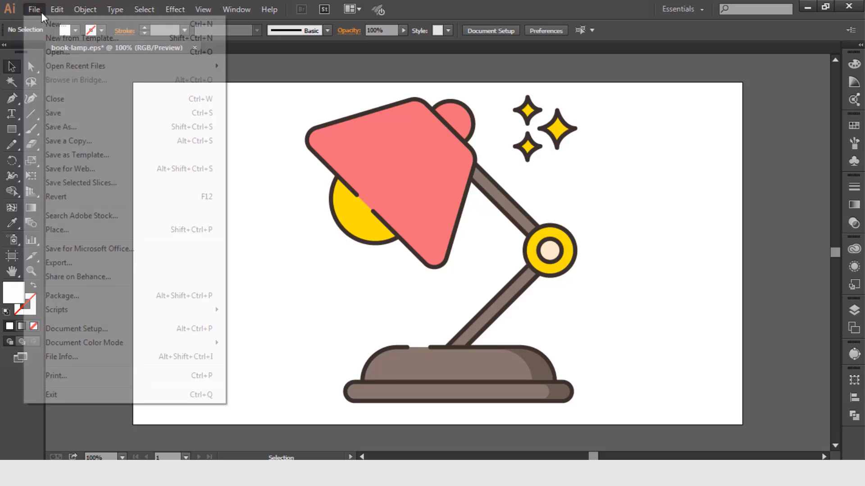
{"action": "left_click", "coordinate": [58, 263]}
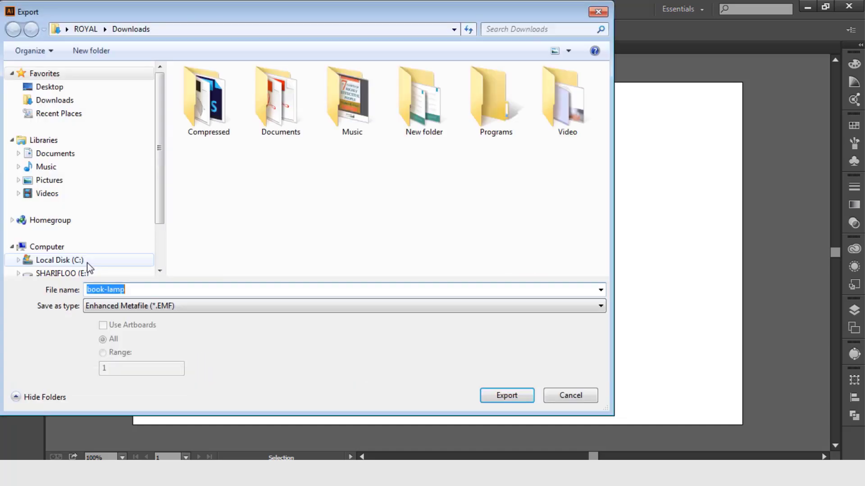
{"action": "left_click", "coordinate": [137, 309]}
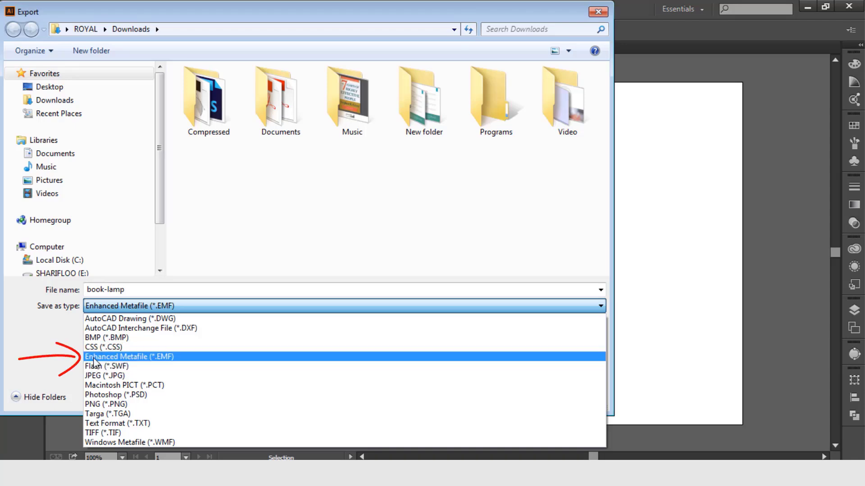
{"action": "left_click", "coordinate": [166, 358]}
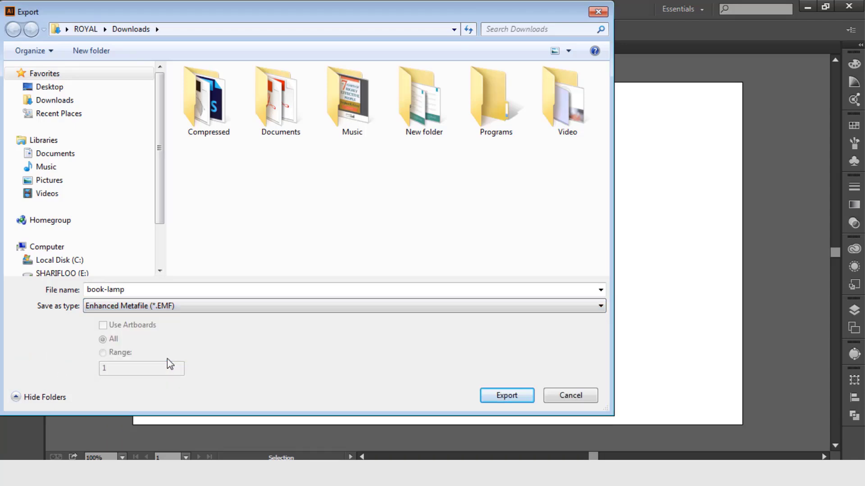
{"action": "left_click", "coordinate": [516, 399]}
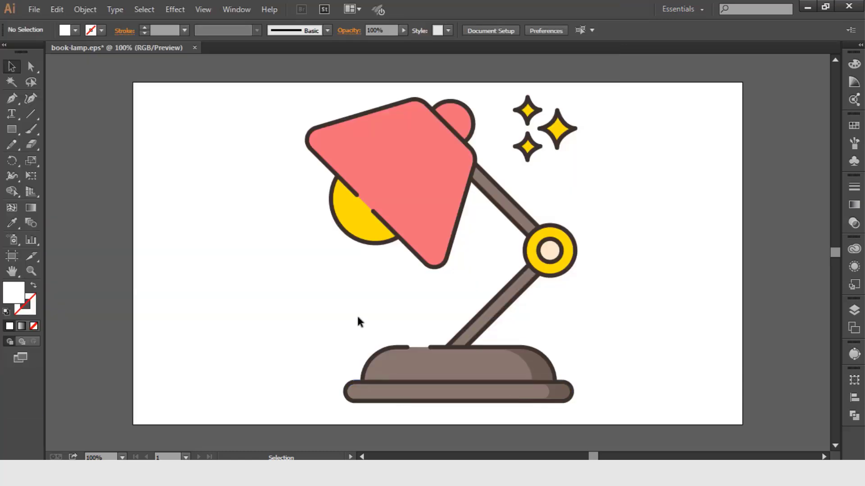
- Switch to Presentation3 in PowerPoint, insert the EMF book-lamp picture from the Downloads folder, and place it on the left side of the slide
{"action": "left_click", "coordinate": [133, 473]}
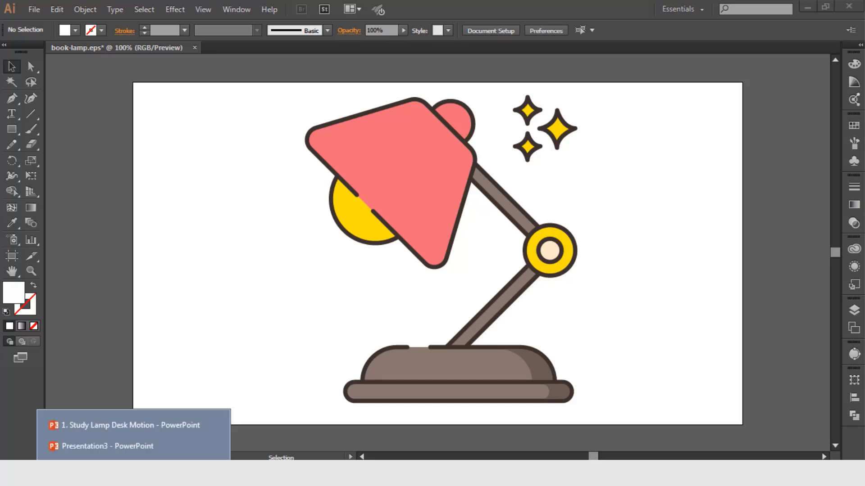
{"action": "left_click", "coordinate": [150, 448]}
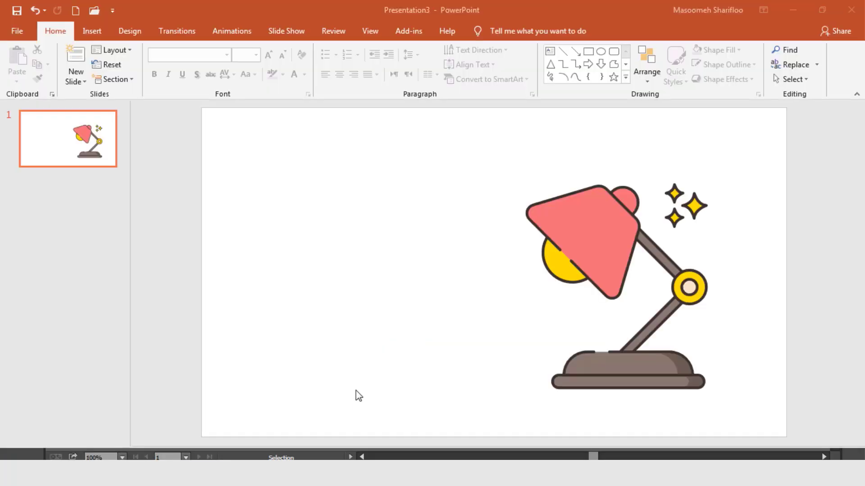
{"action": "left_click", "coordinate": [92, 31]}
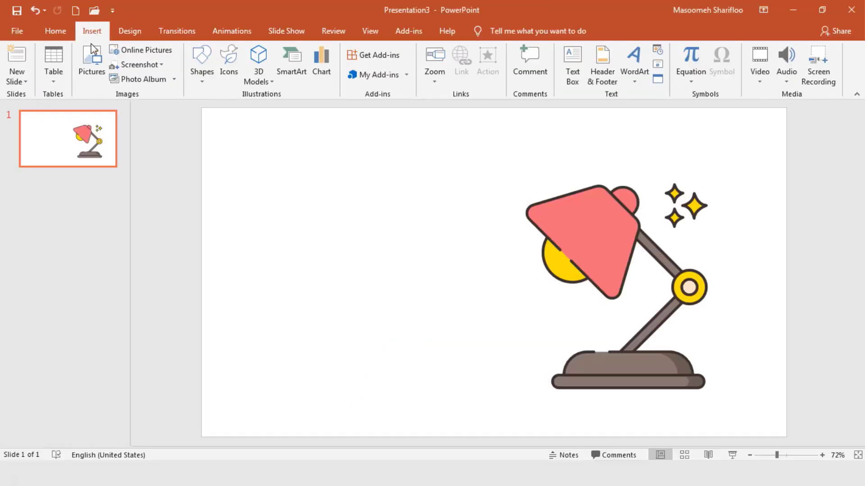
{"action": "left_click", "coordinate": [92, 69]}
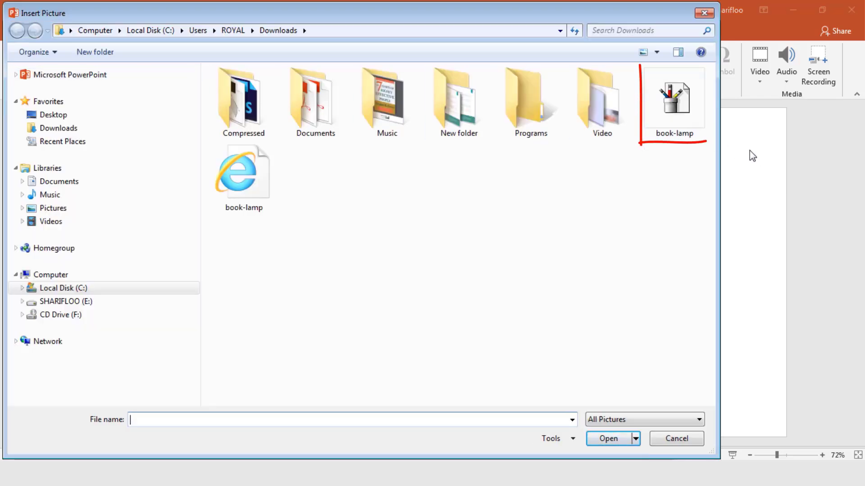
{"action": "left_click", "coordinate": [700, 119]}
{"action": "left_click", "coordinate": [607, 438]}
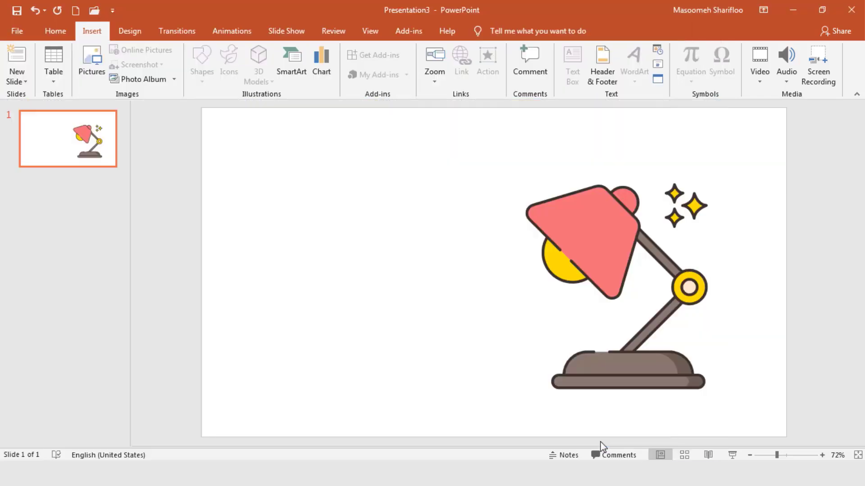
{"action": "left_click_drag", "start_coordinate": [376, 237], "coordinate": [328, 252]}
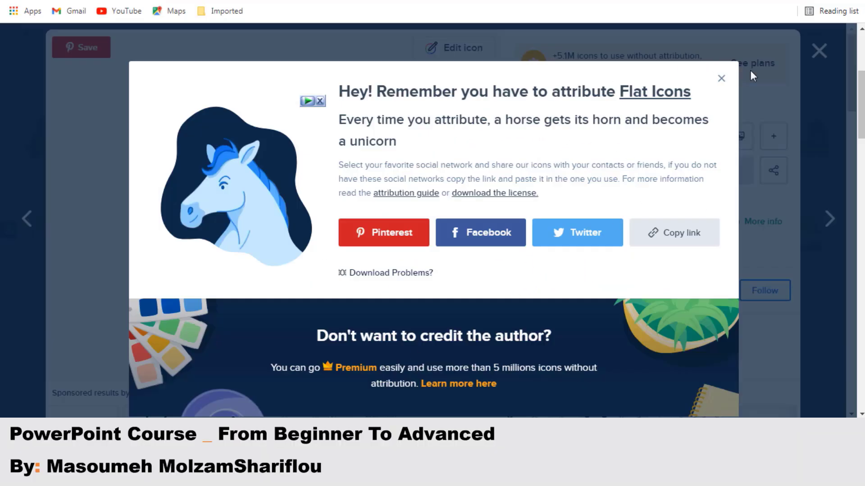
- Dismiss the Flaticon attribution notice, return to Presentation3 in PowerPoint, and delete the larger EMF lamp picture from the slide
{"action": "left_click", "coordinate": [719, 80]}
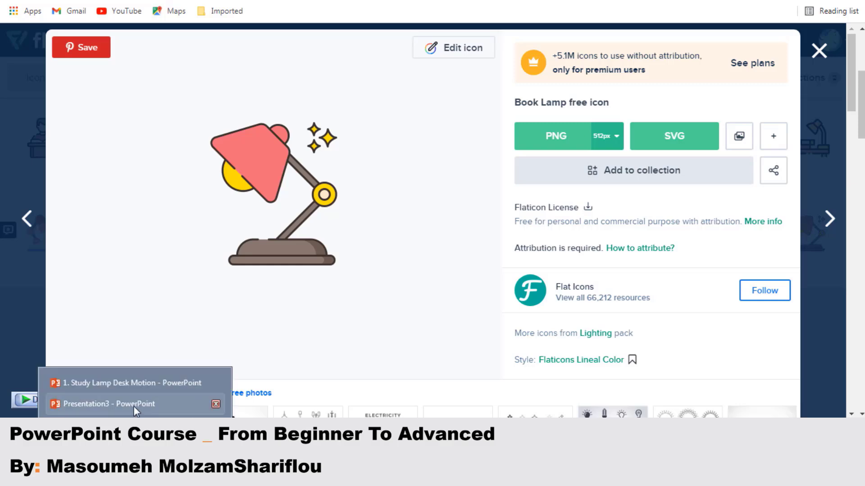
{"action": "left_click", "coordinate": [121, 402]}
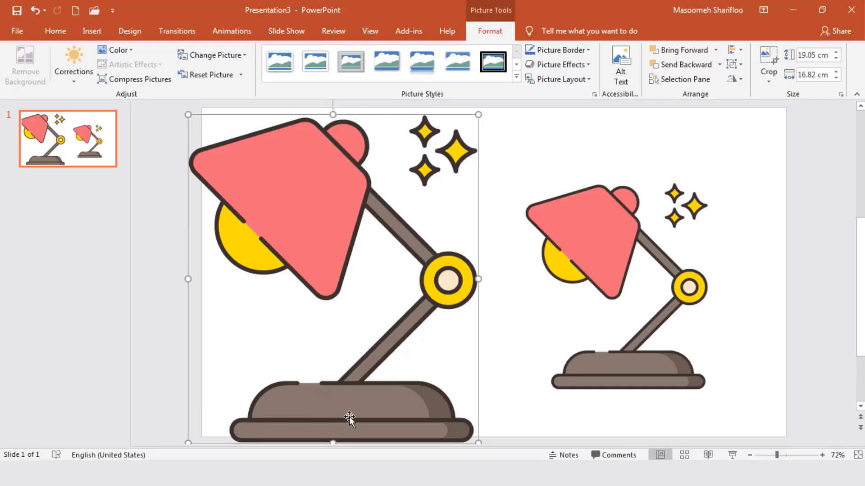
{"action": "key", "text": "Delete"}
- Move the remaining SVG lamp leftward, closer to the middle of the slide
{"action": "left_click", "coordinate": [628, 368]}
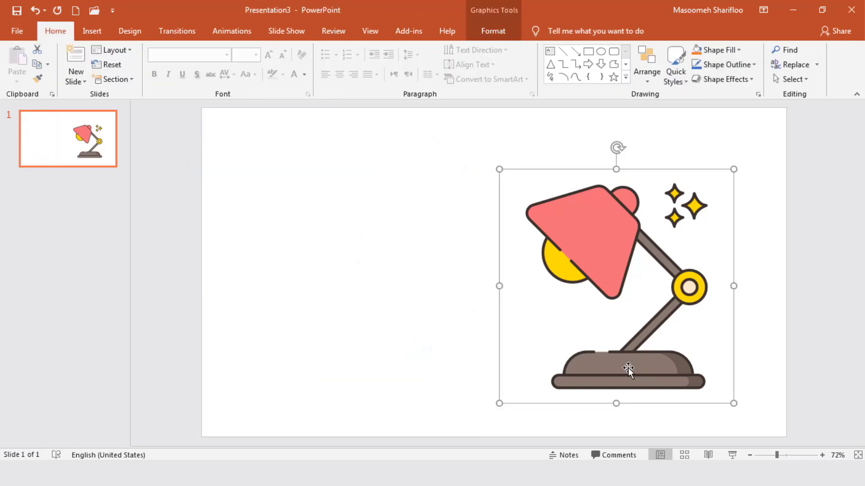
{"action": "left_click_drag", "start_coordinate": [628, 368], "coordinate": [550, 371]}
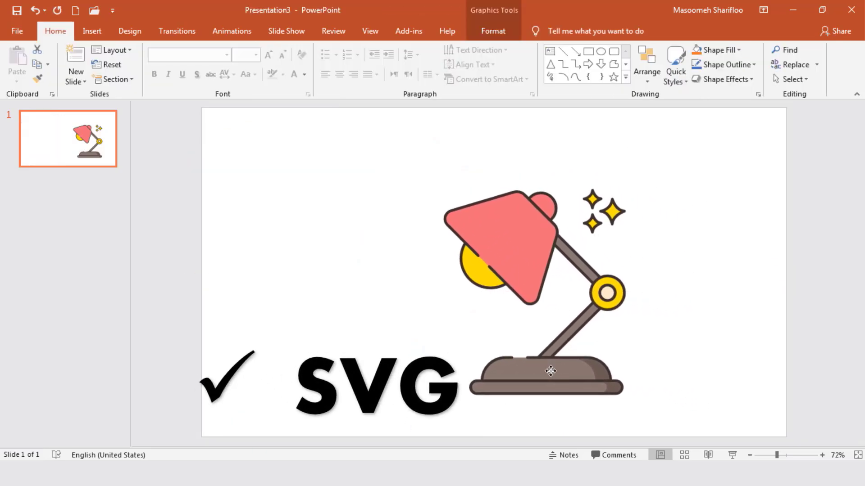